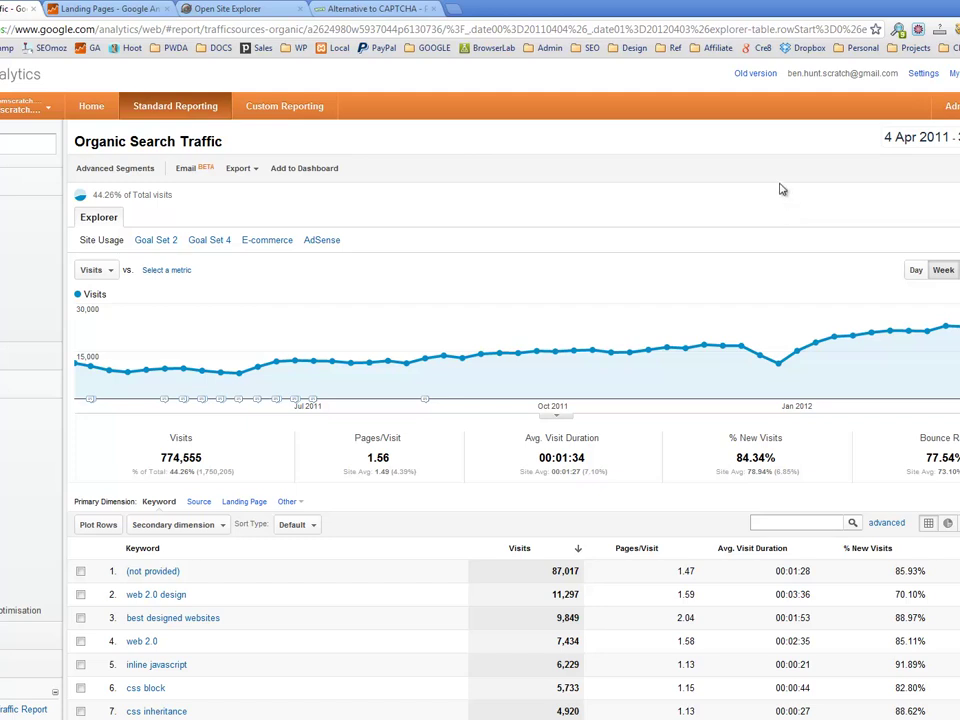
Examine the organic search keywords and their visit counts, from the top keywords far down the list
{"action": "scroll", "coordinate": [779, 183], "scroll_direction": "down", "scroll_amount": 3}
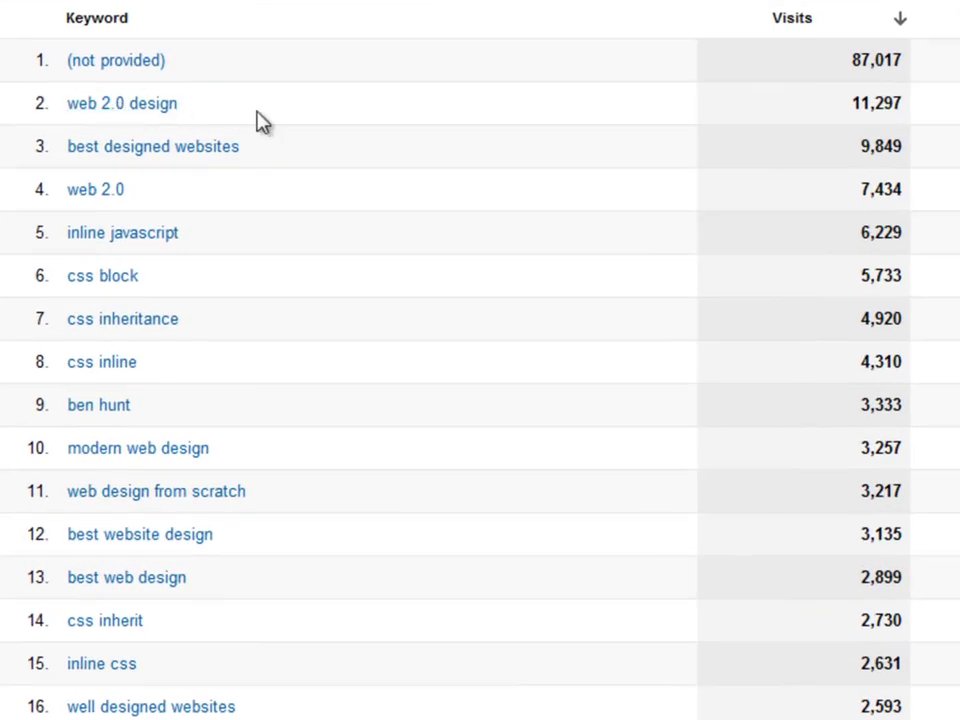
{"action": "double_click", "coordinate": [843, 110]}
{"action": "left_click", "coordinate": [805, 106]}
{"action": "mouse_move", "coordinate": [885, 148]}
{"action": "left_mouse_down"}
{"action": "mouse_move", "coordinate": [917, 146]}
{"action": "mouse_move", "coordinate": [885, 146]}
{"action": "mouse_move", "coordinate": [903, 147]}
{"action": "left_mouse_up"}
{"action": "left_click", "coordinate": [857, 192]}
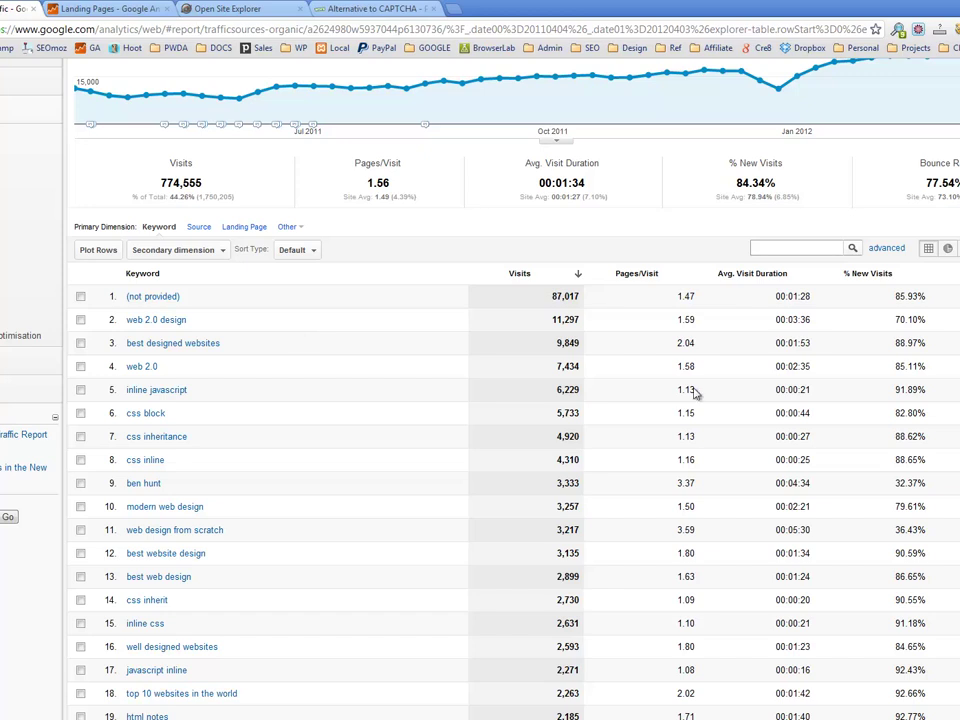
{"action": "scroll", "coordinate": [686, 72], "scroll_direction": "down", "scroll_amount": 7}
{"action": "scroll", "coordinate": [480, 380], "scroll_direction": "down", "scroll_amount": 20}
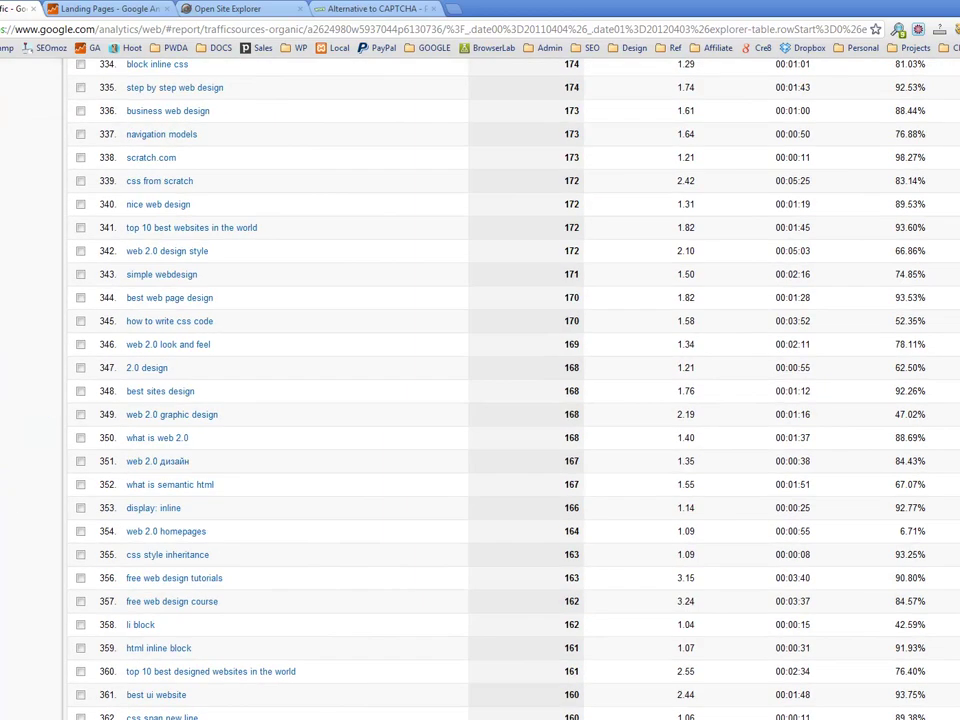
{"action": "scroll", "coordinate": [410, 140], "scroll_direction": "up", "scroll_amount": 20}
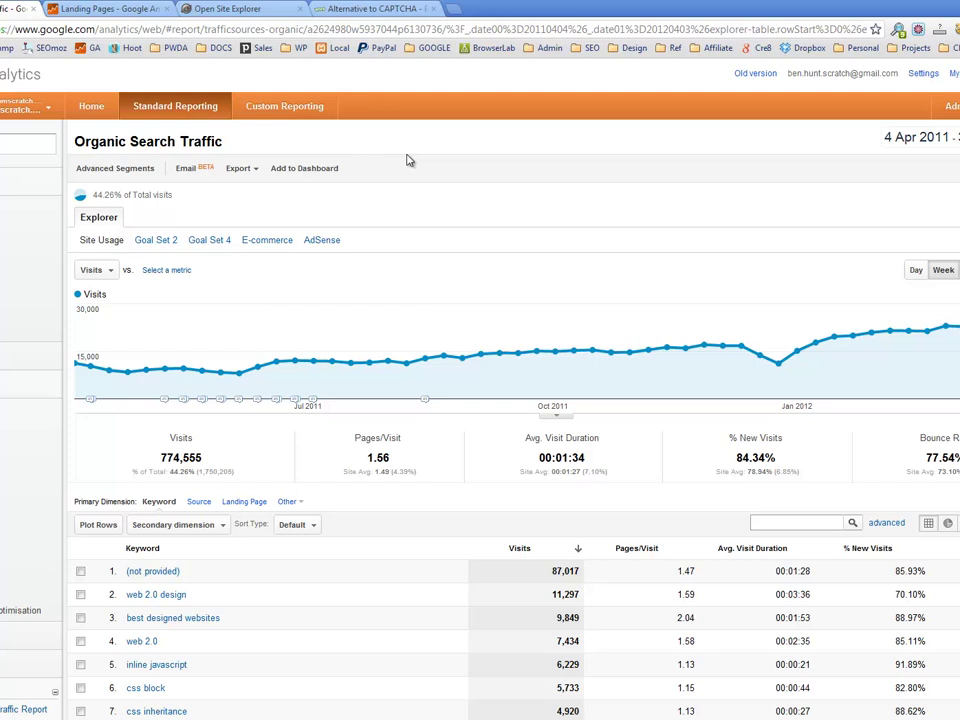
Switch to the keyword spreadsheet and inspect the total visits cell, the first keyword's visits and the first four % of total values
{"action": "key", "text": "alt+Tab"}
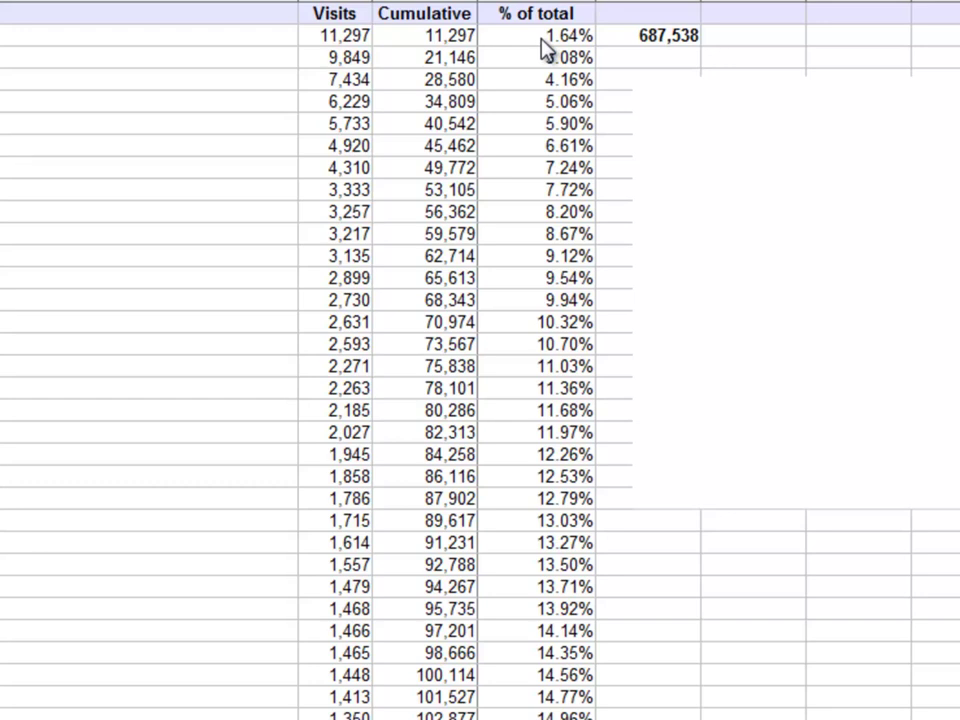
{"action": "left_click", "coordinate": [625, 40]}
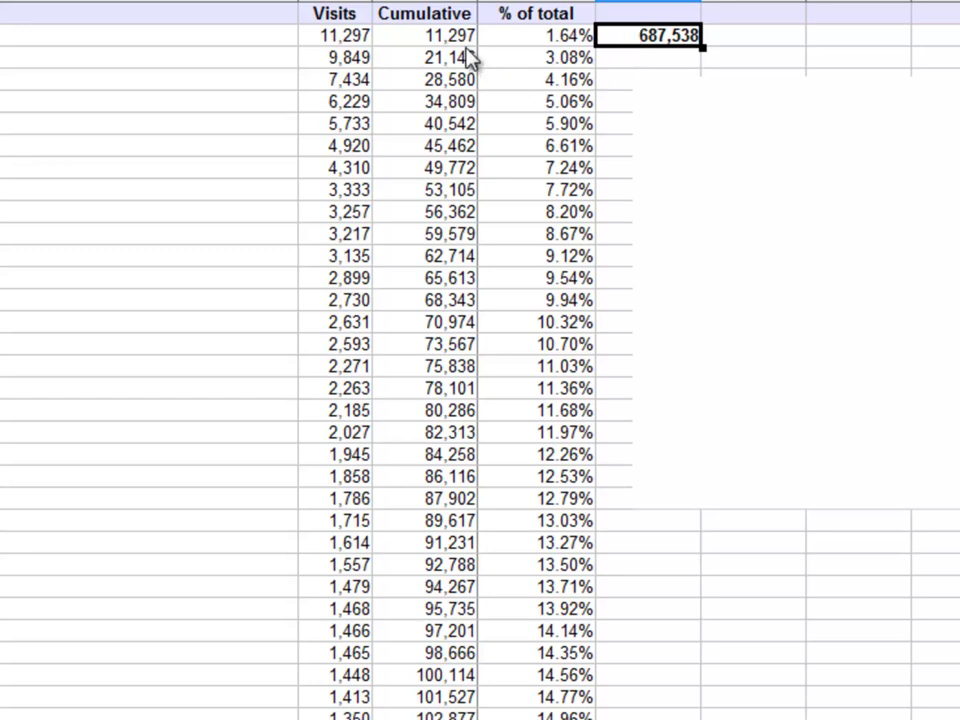
{"action": "left_click", "coordinate": [340, 37]}
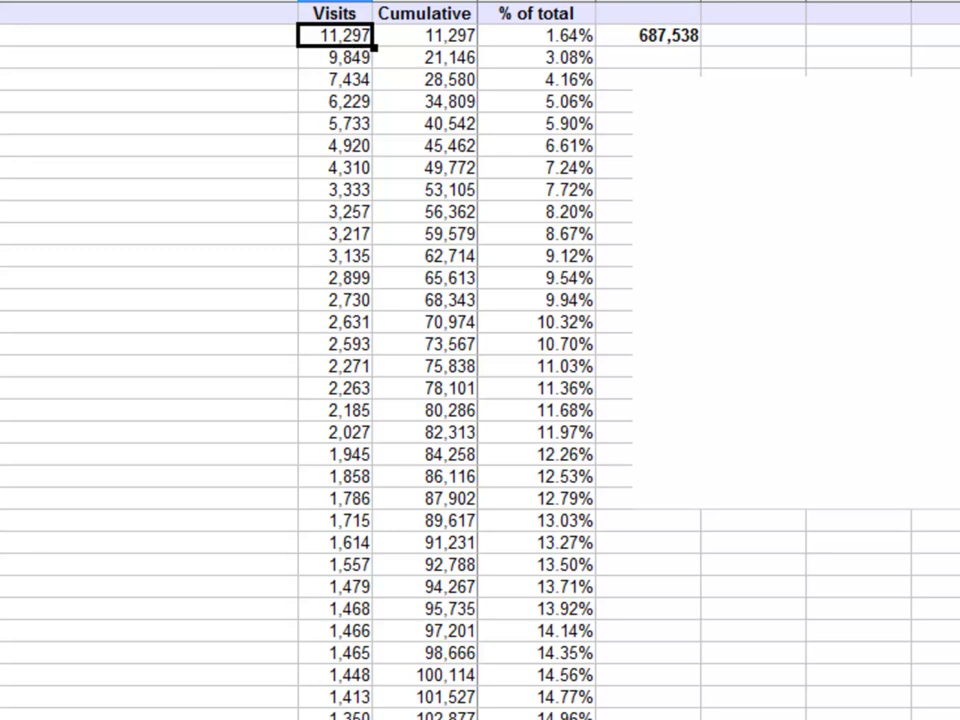
{"action": "left_click", "coordinate": [567, 38]}
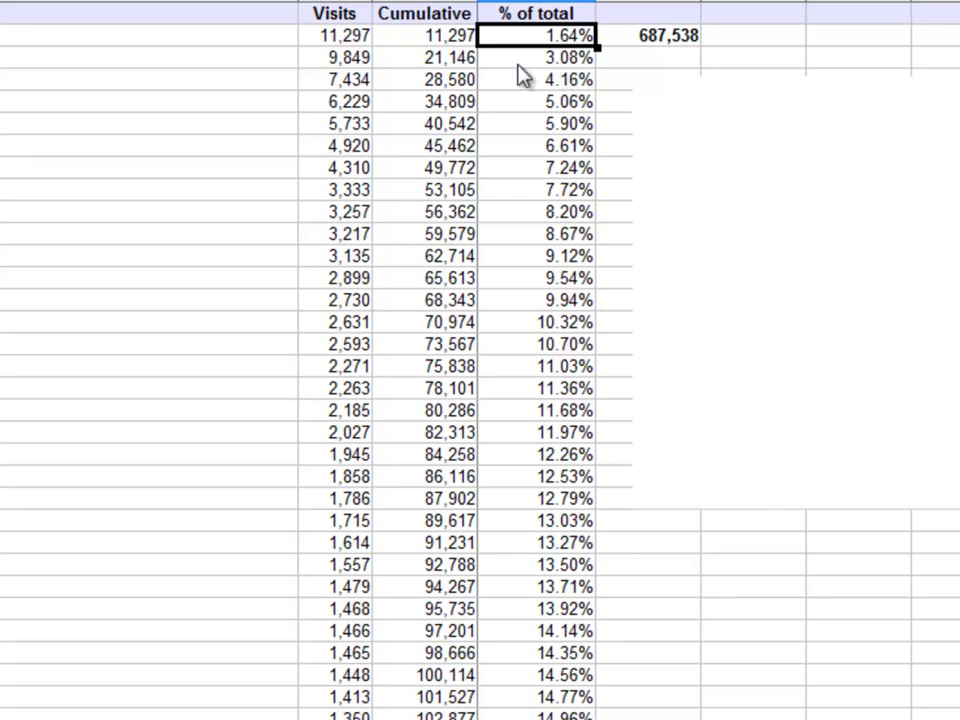
{"action": "left_click", "coordinate": [554, 62]}
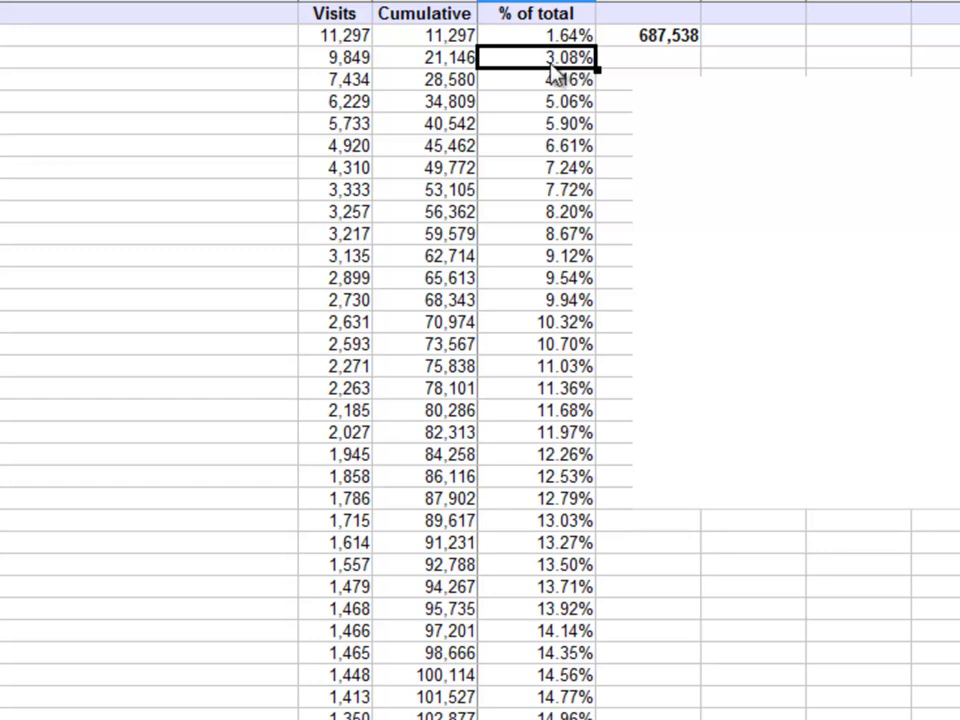
{"action": "left_click", "coordinate": [540, 84]}
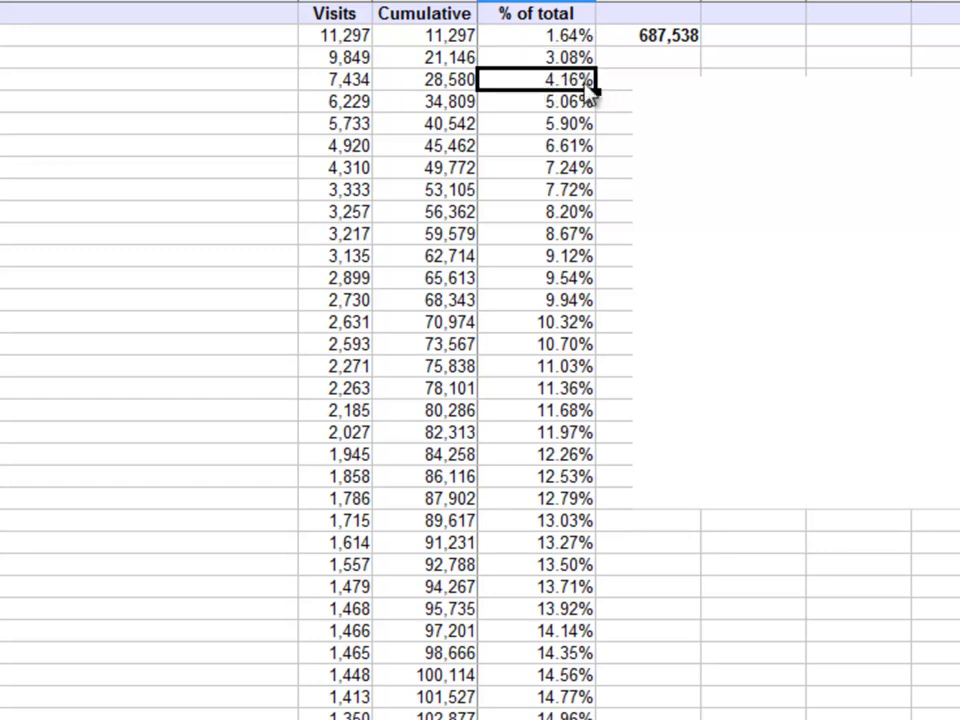
{"action": "left_click", "coordinate": [578, 109]}
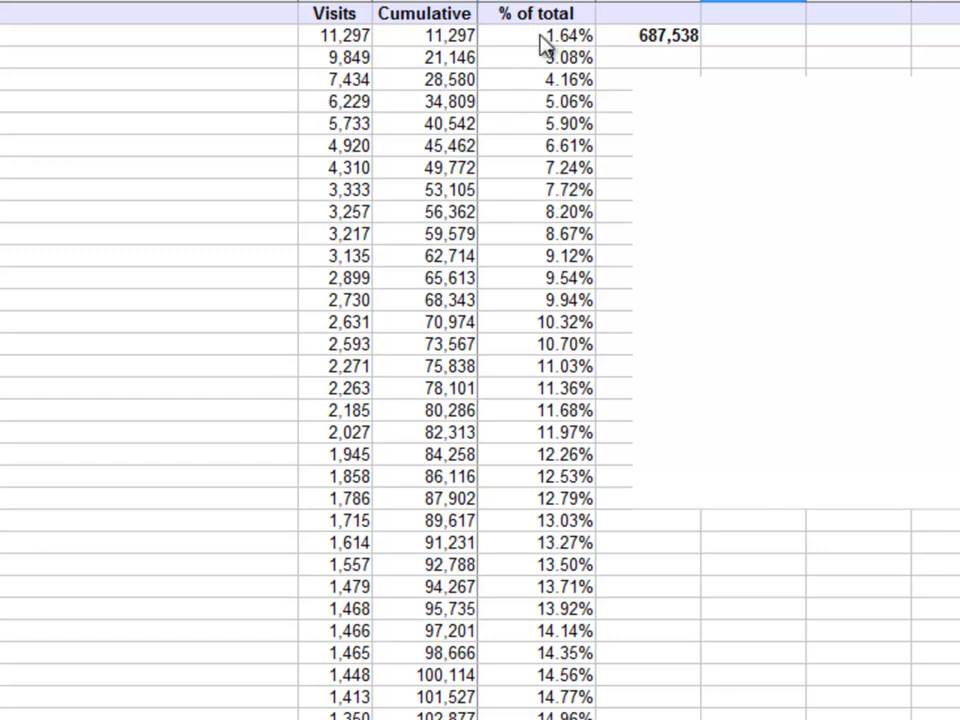
Inspect the cumulative % of total for the keyword with 481 visits and the first cell past 25%
{"action": "left_click", "coordinate": [795, 655]}
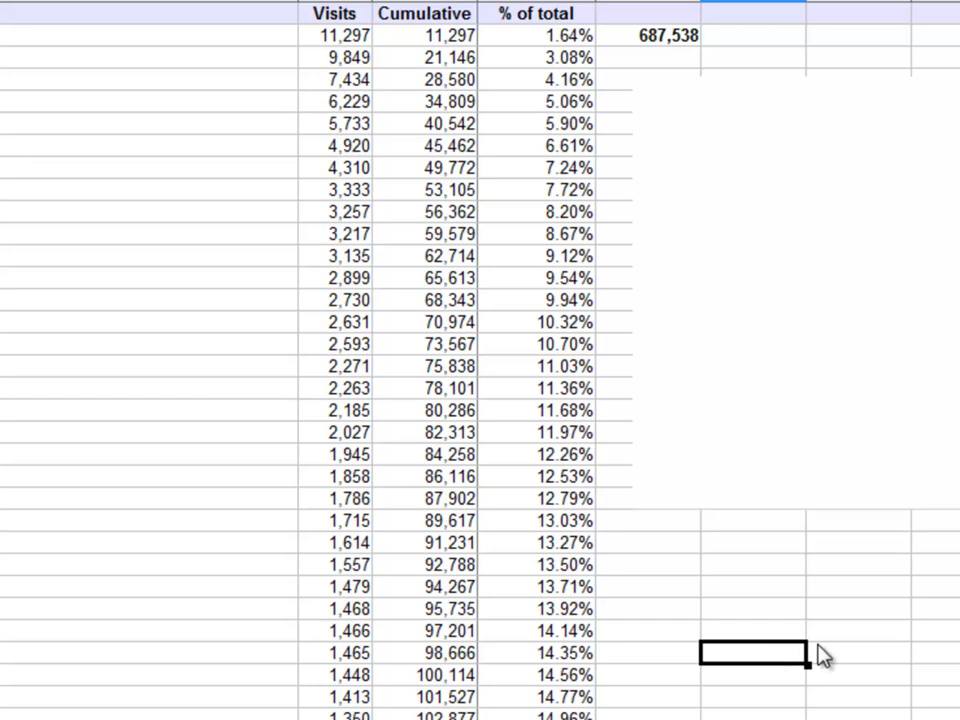
{"action": "scroll", "coordinate": [830, 648], "scroll_direction": "down", "scroll_amount": 4}
{"action": "scroll", "coordinate": [835, 640], "scroll_direction": "down", "scroll_amount": 13}
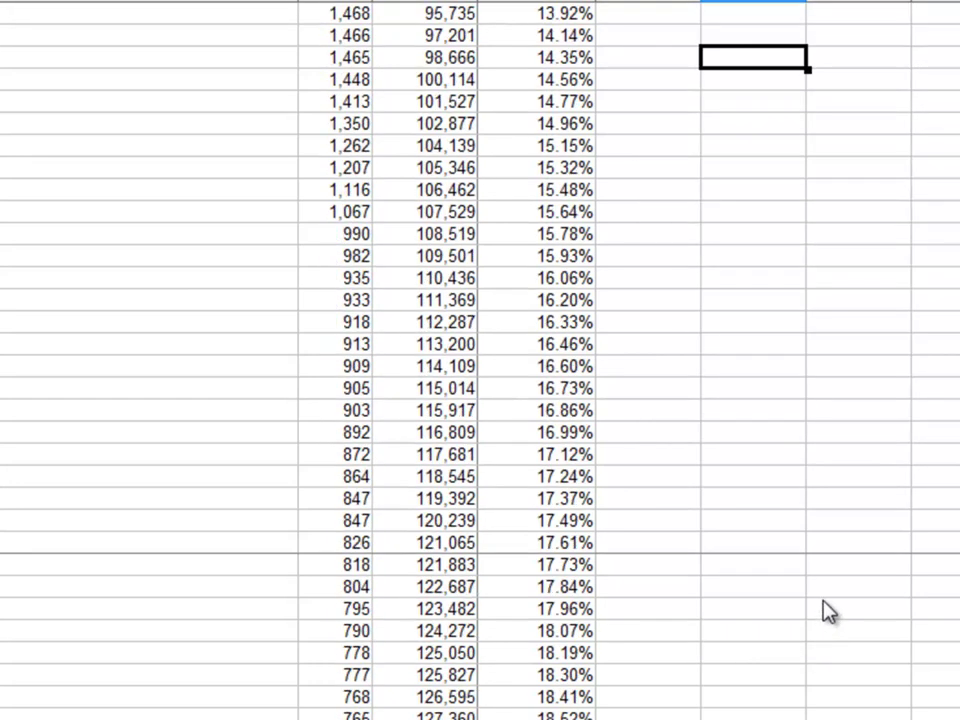
{"action": "scroll", "coordinate": [835, 608], "scroll_direction": "down", "scroll_amount": 3}
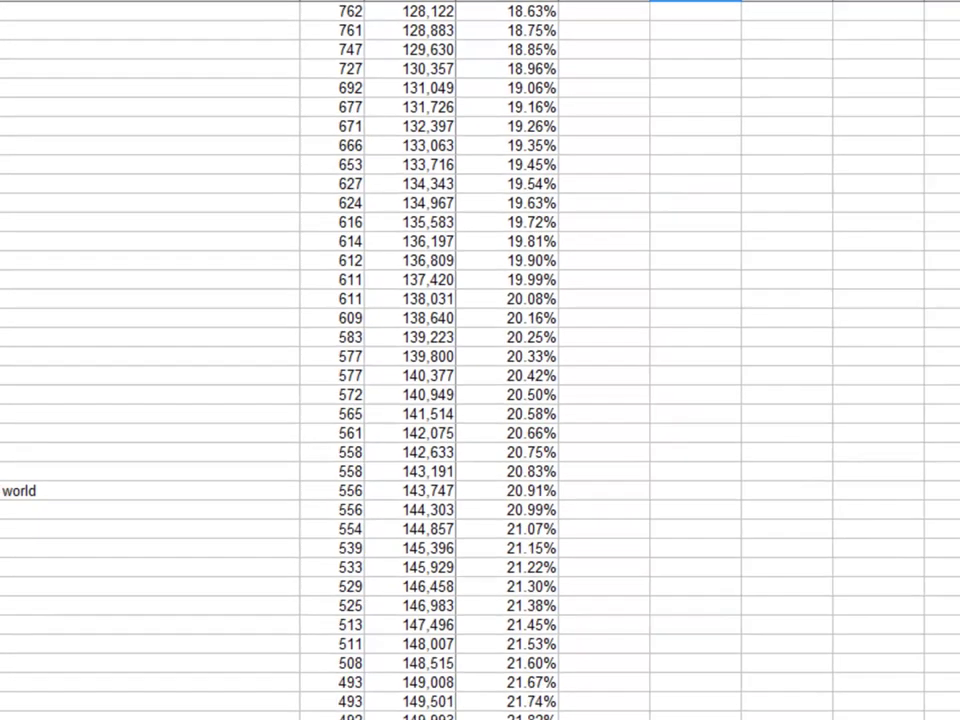
{"action": "left_click", "coordinate": [113, 584]}
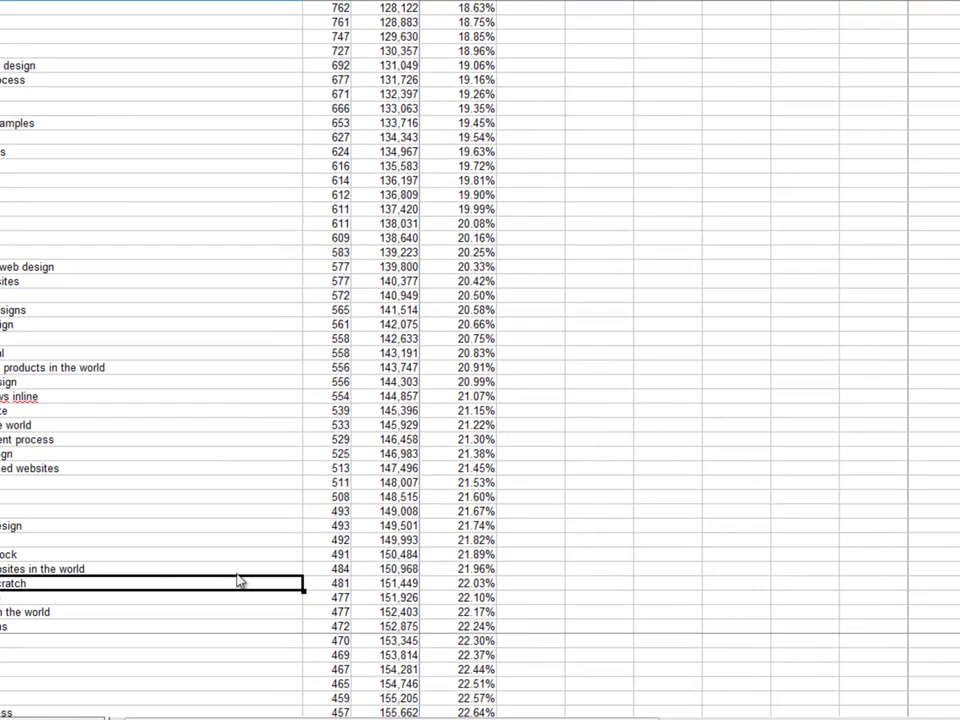
{"action": "left_click", "coordinate": [458, 585]}
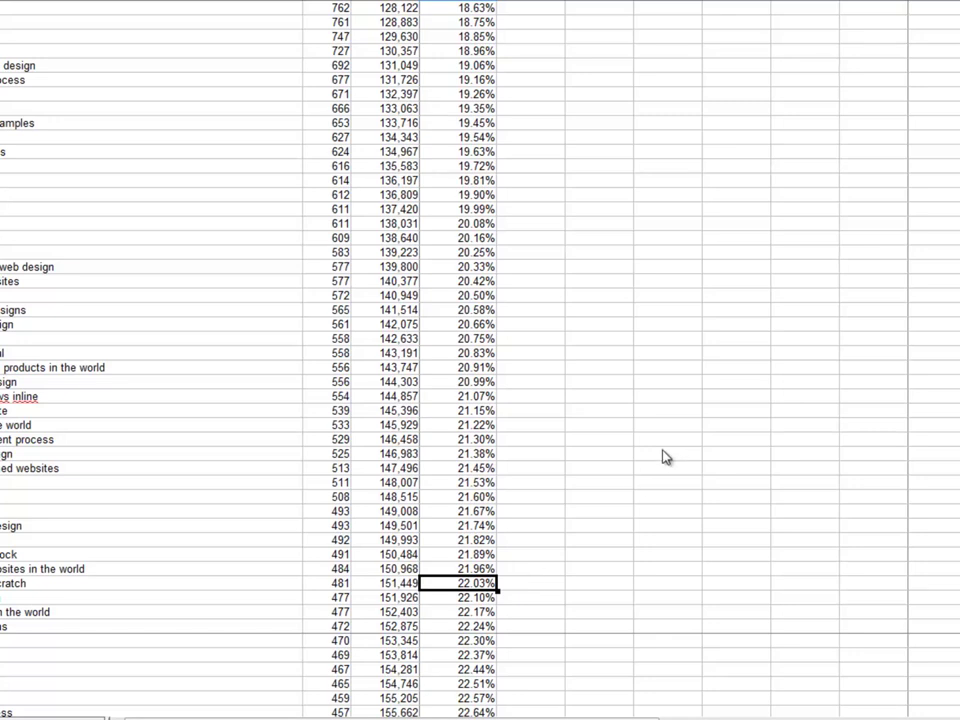
{"action": "scroll", "coordinate": [665, 457], "scroll_direction": "down", "scroll_amount": 20}
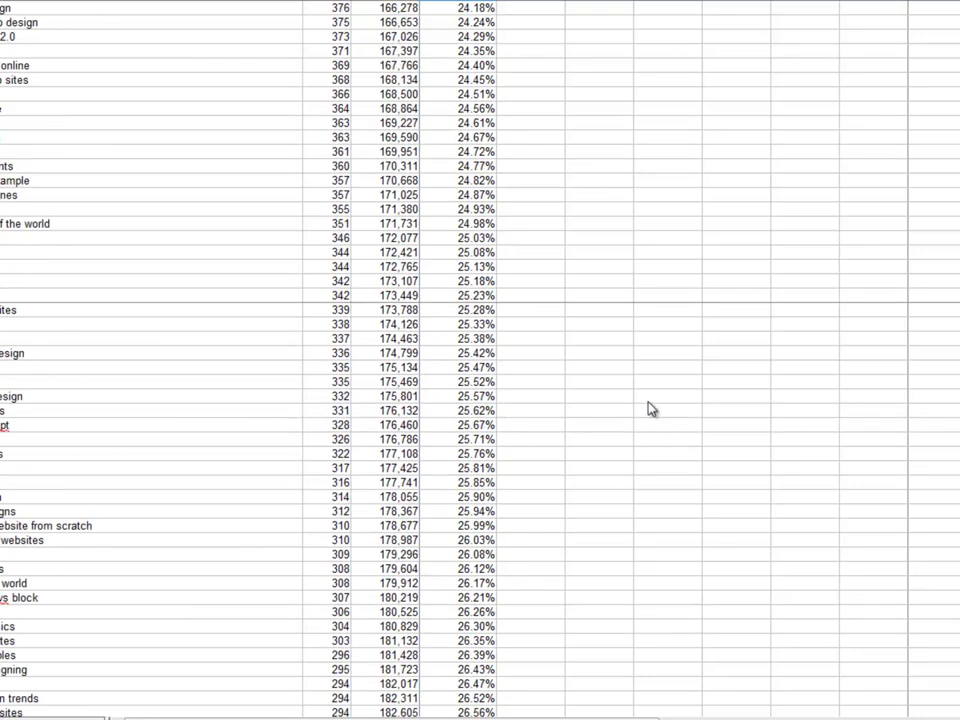
{"action": "left_click", "coordinate": [472, 240]}
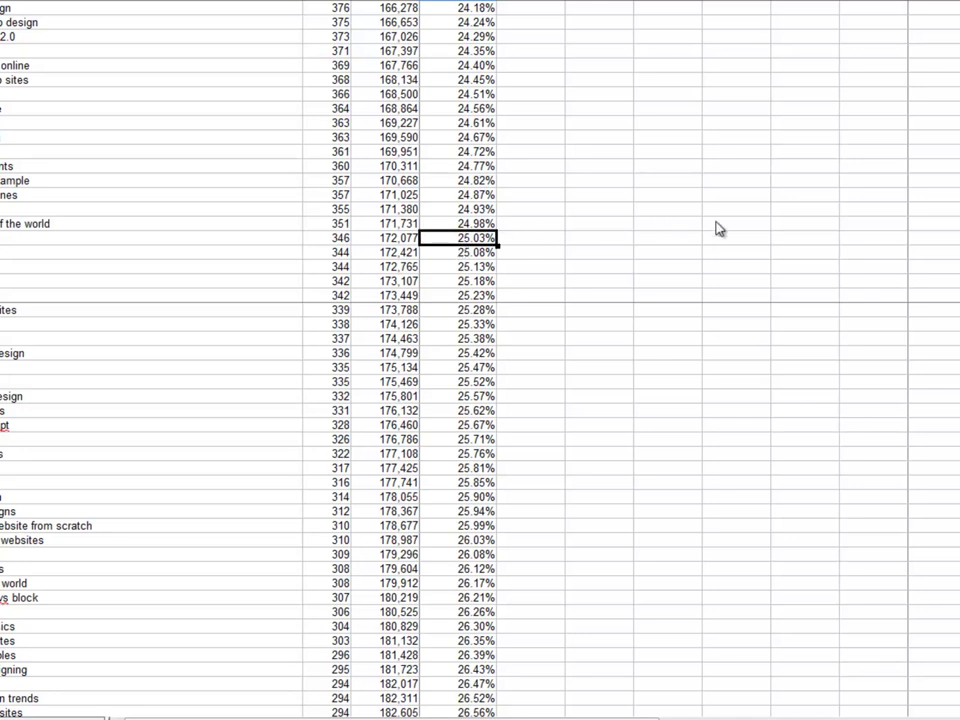
Go to the end of the keyword list, inspect the last % of total value, and select the last row before clearing the selection
{"action": "scroll", "coordinate": [480, 360], "scroll_direction": "up", "scroll_amount": 2}
{"action": "scroll", "coordinate": [480, 360], "scroll_direction": "down", "scroll_amount": 12}
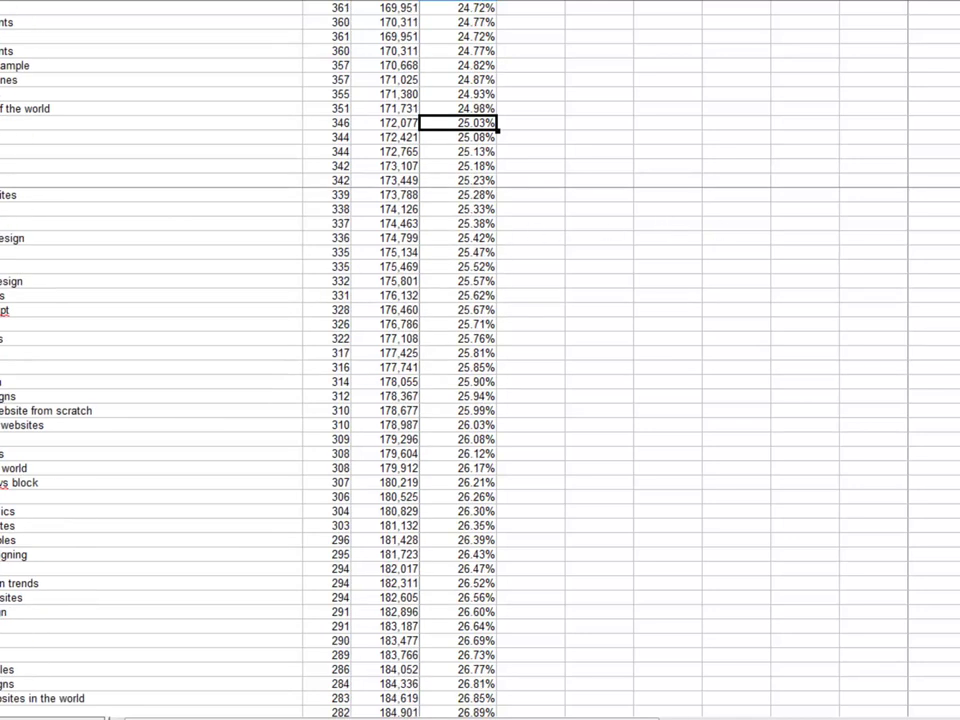
{"action": "scroll", "coordinate": [480, 360], "scroll_direction": "down", "scroll_amount": 20}
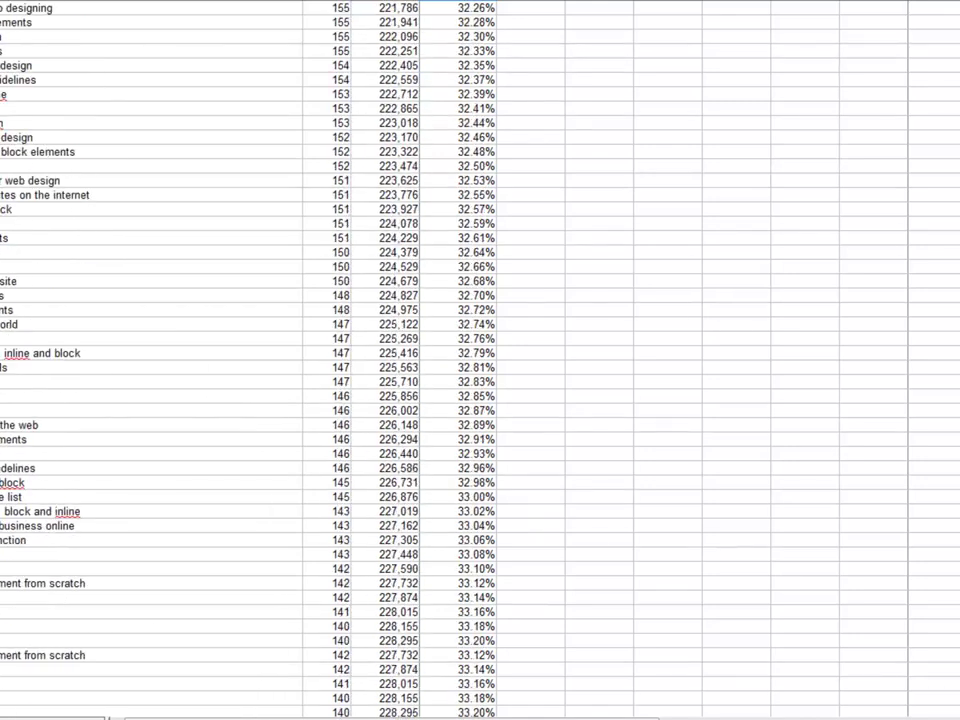
{"action": "scroll", "coordinate": [480, 360], "scroll_direction": "down", "scroll_amount": 20}
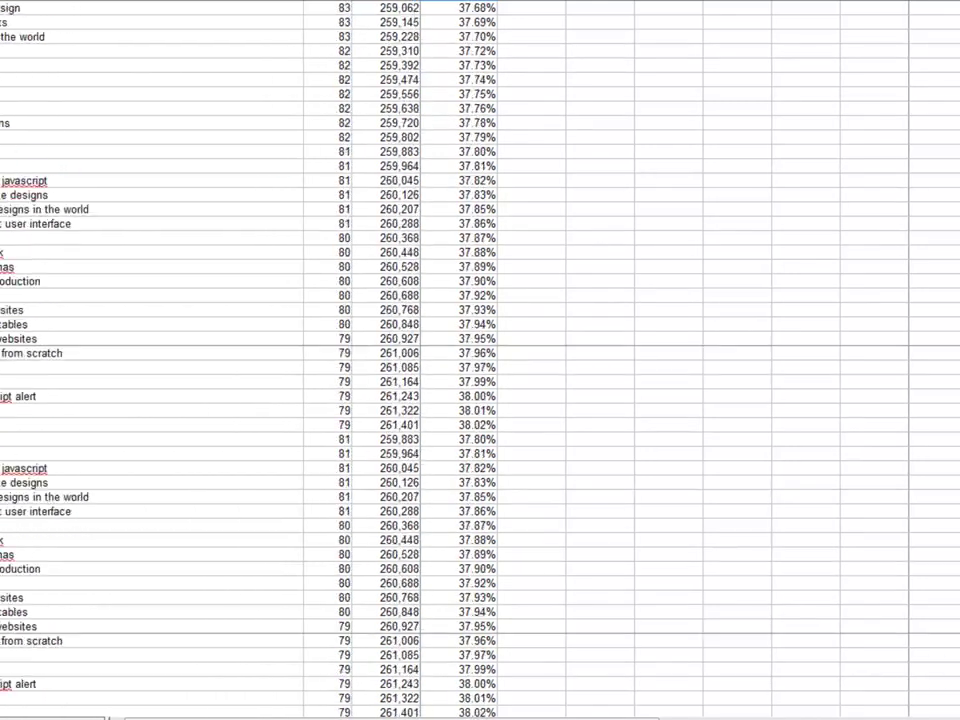
{"action": "scroll", "coordinate": [480, 360], "scroll_direction": "down", "scroll_amount": 20}
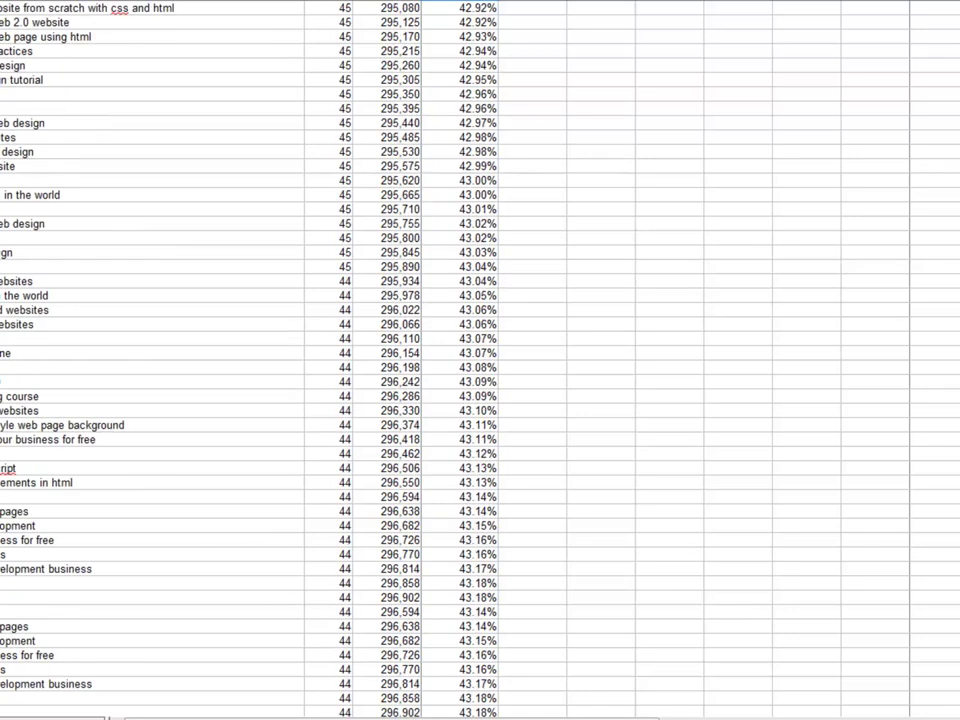
{"action": "scroll", "coordinate": [480, 360], "scroll_direction": "down", "scroll_amount": 20}
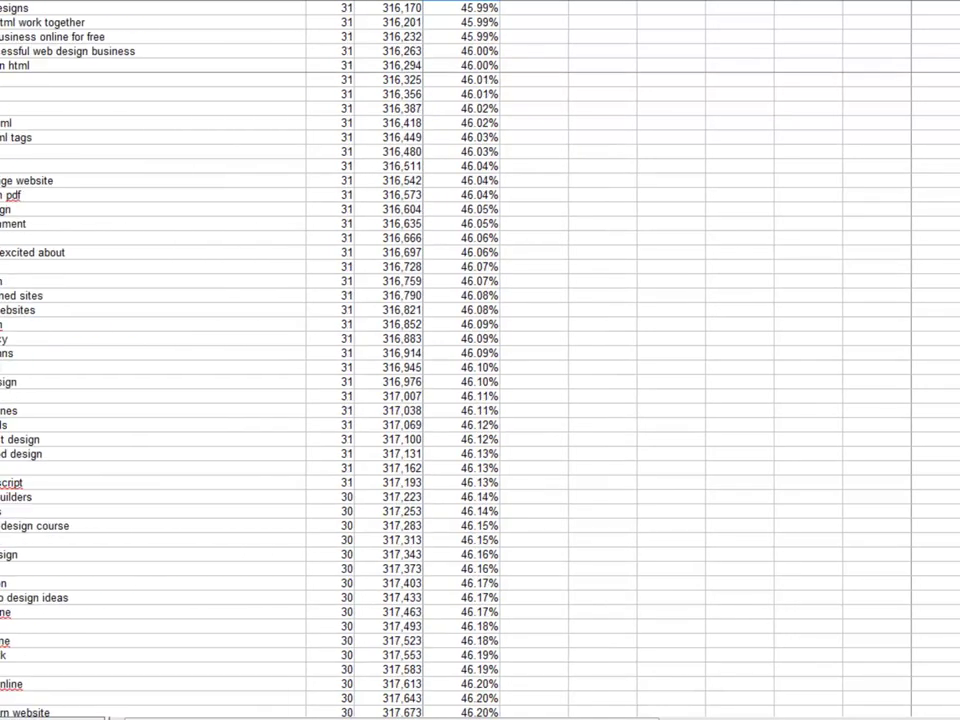
{"action": "scroll", "coordinate": [480, 360], "scroll_direction": "down", "scroll_amount": 3}
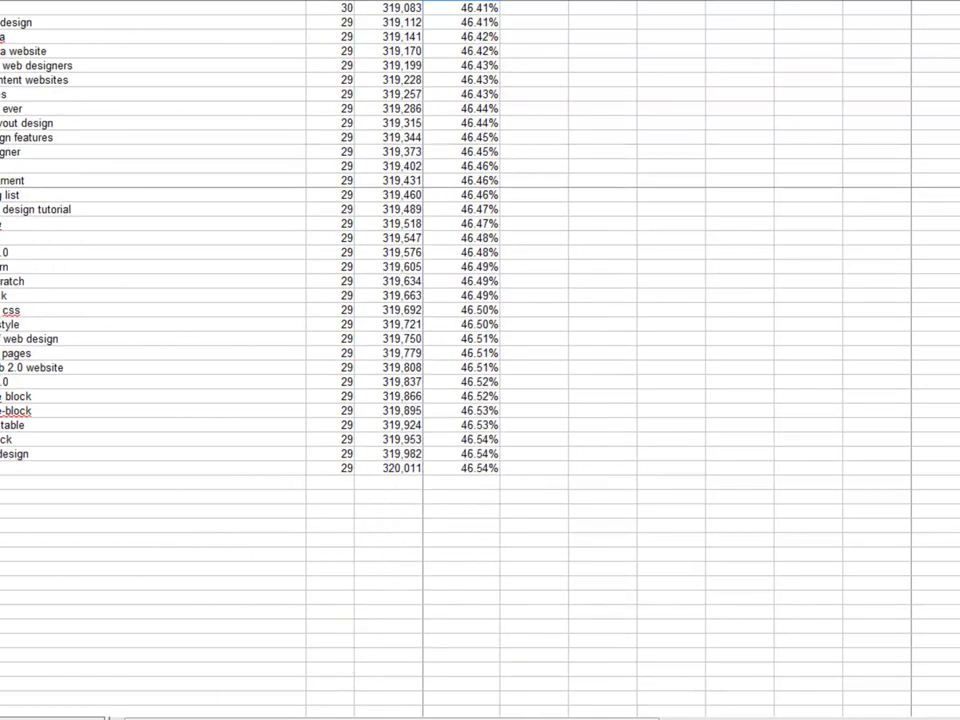
{"action": "left_click", "coordinate": [479, 472]}
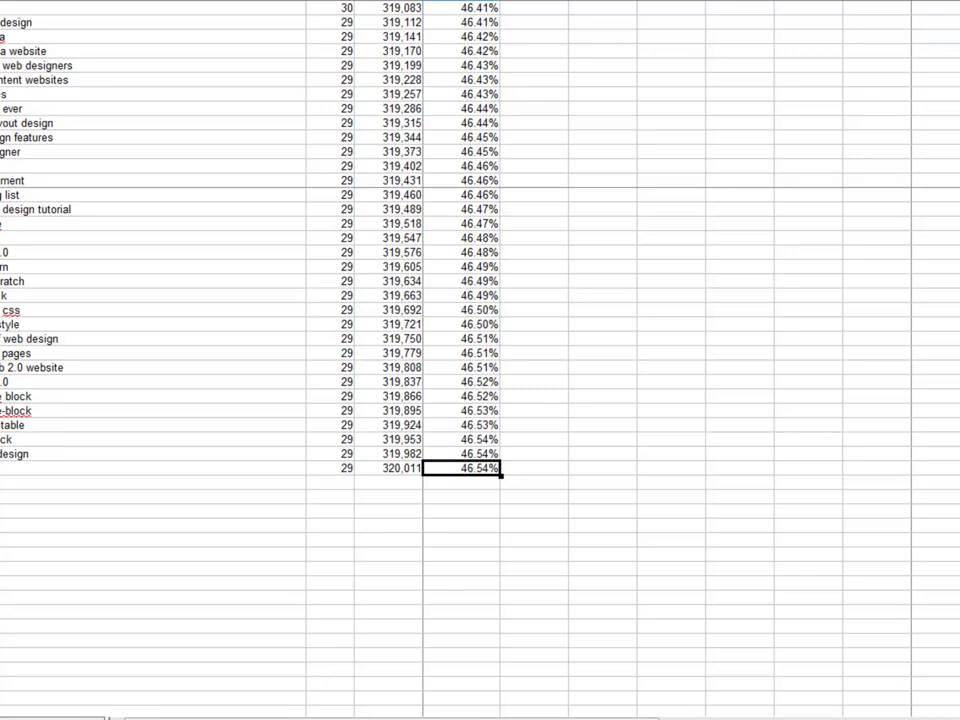
{"action": "left_click_drag", "start_coordinate": [35, 473], "coordinate": [457, 473]}
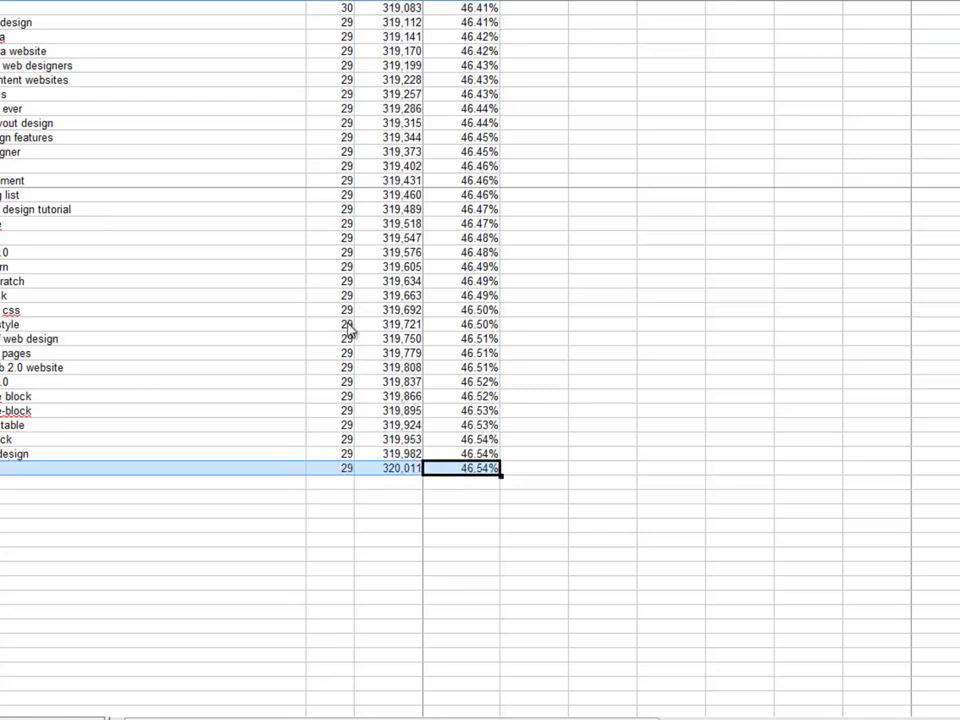
{"action": "left_click", "coordinate": [551, 441]}
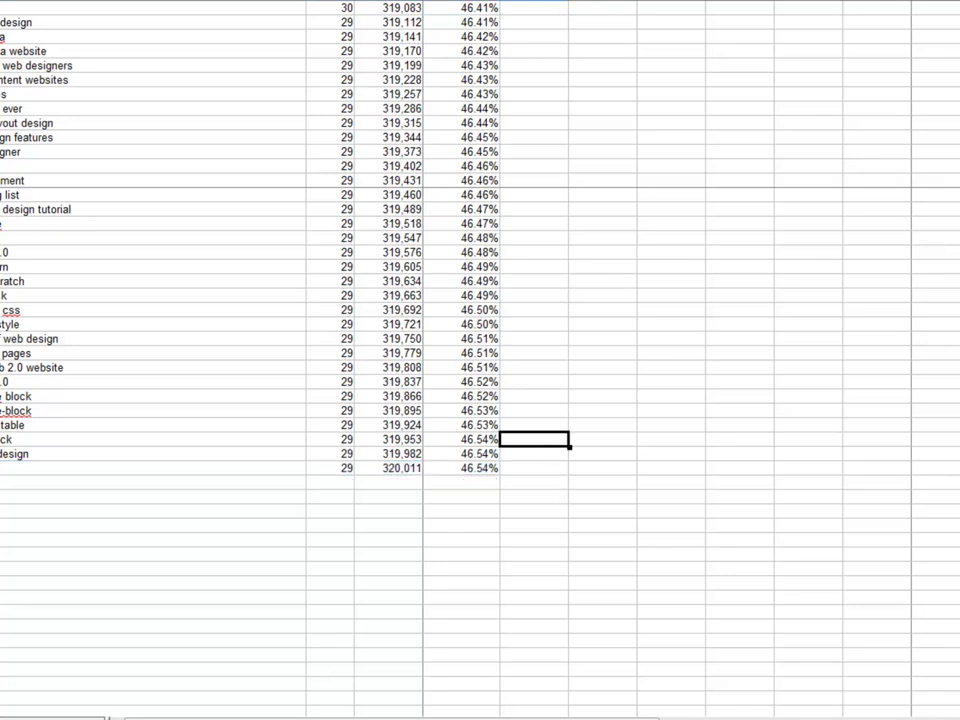
Return to the first rows and examine the visits-per-keyword area chart from its peak along the long tail
{"action": "scroll", "coordinate": [547, 694], "scroll_direction": "up", "scroll_amount": 20}
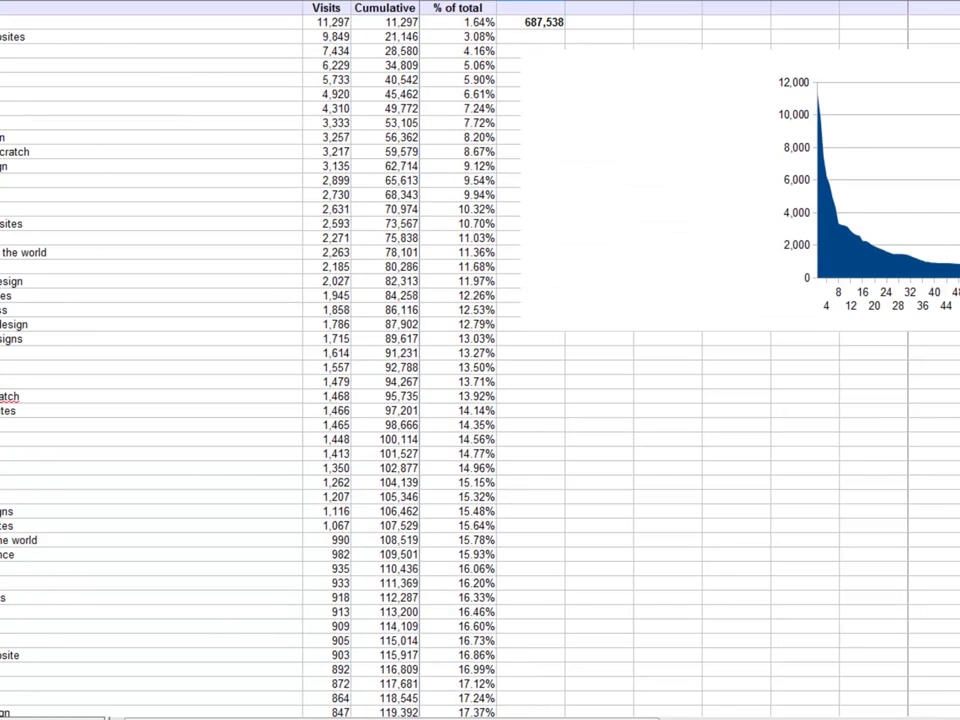
{"action": "left_click_drag", "start_coordinate": [548, 716], "coordinate": [690, 716]}
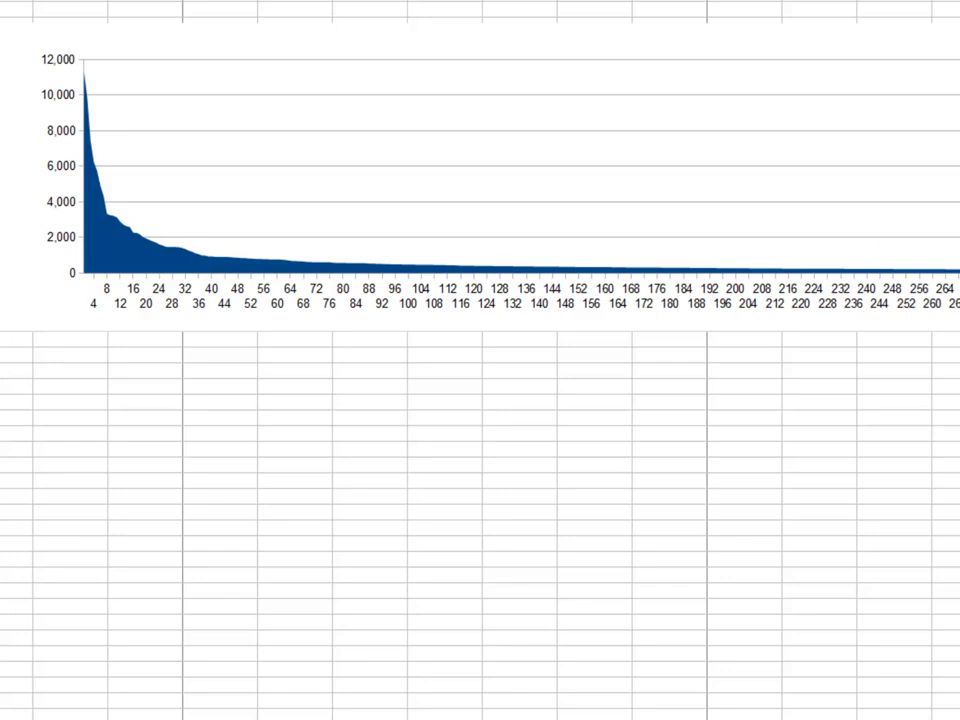
{"action": "scroll", "coordinate": [480, 400], "scroll_direction": "right", "scroll_amount": 4}
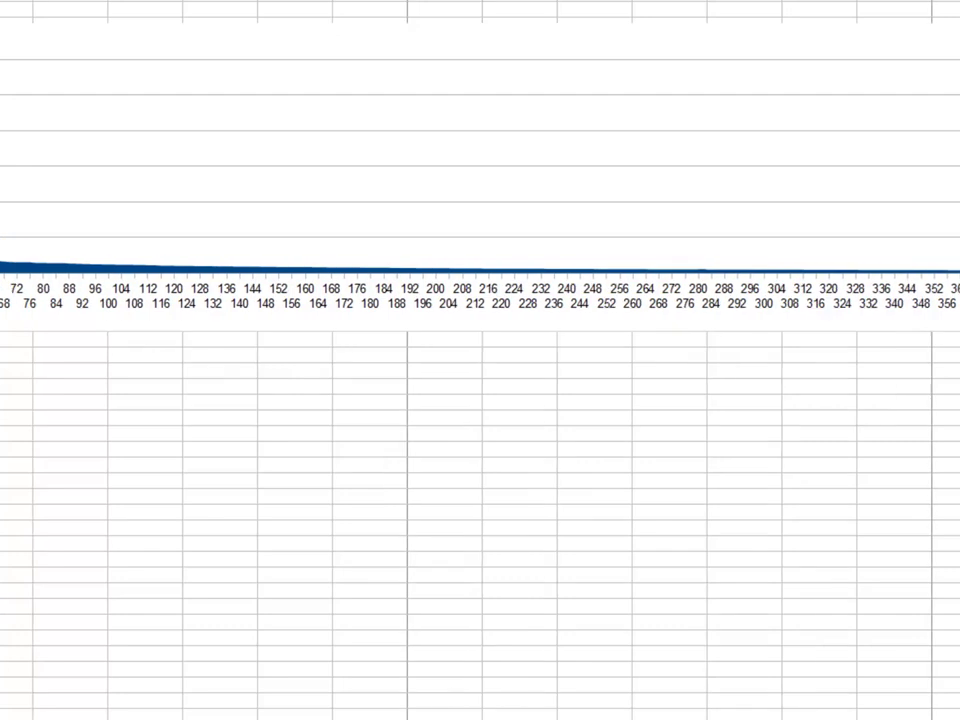
{"action": "scroll", "coordinate": [480, 400], "scroll_direction": "right", "scroll_amount": 12}
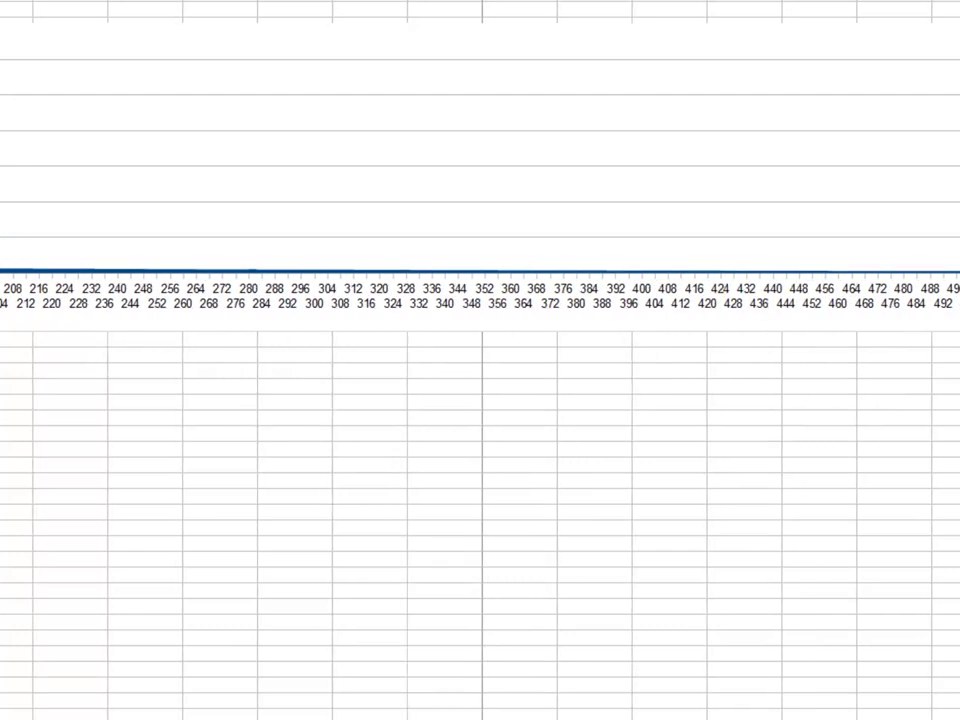
{"action": "scroll", "coordinate": [480, 400], "scroll_direction": "right", "scroll_amount": 9}
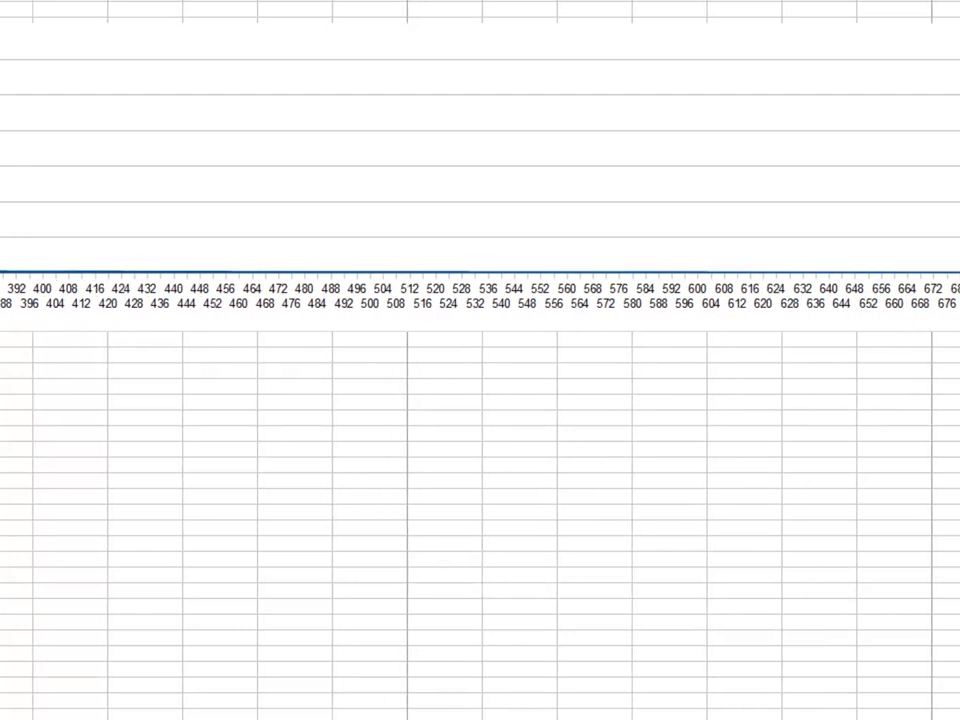
{"action": "scroll", "coordinate": [480, 400], "scroll_direction": "right", "scroll_amount": 9}
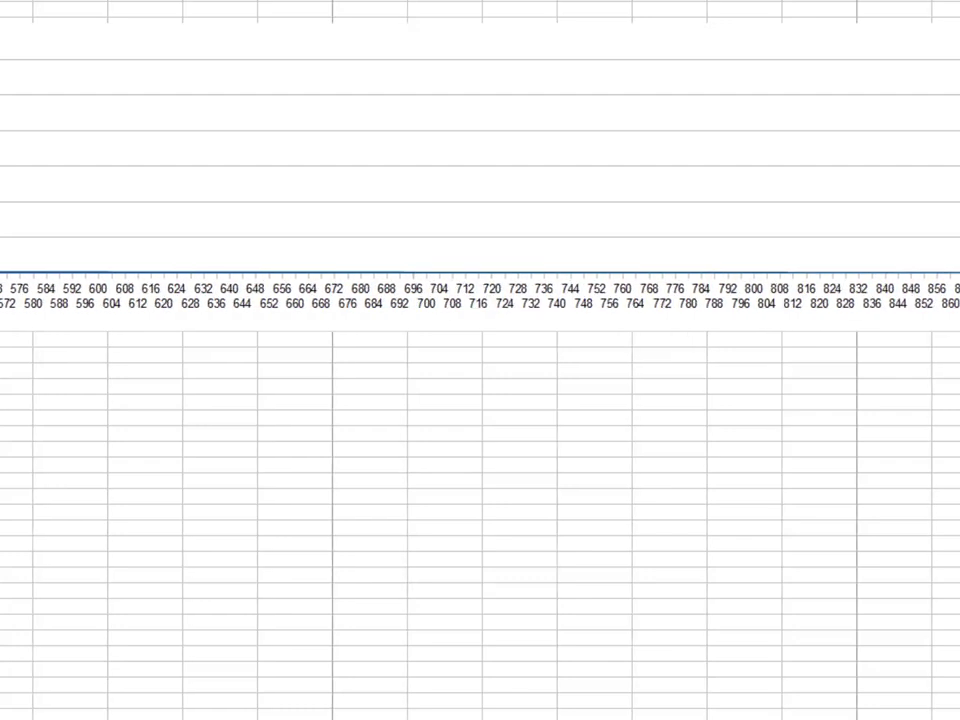
{"action": "scroll", "coordinate": [480, 400], "scroll_direction": "right", "scroll_amount": 9}
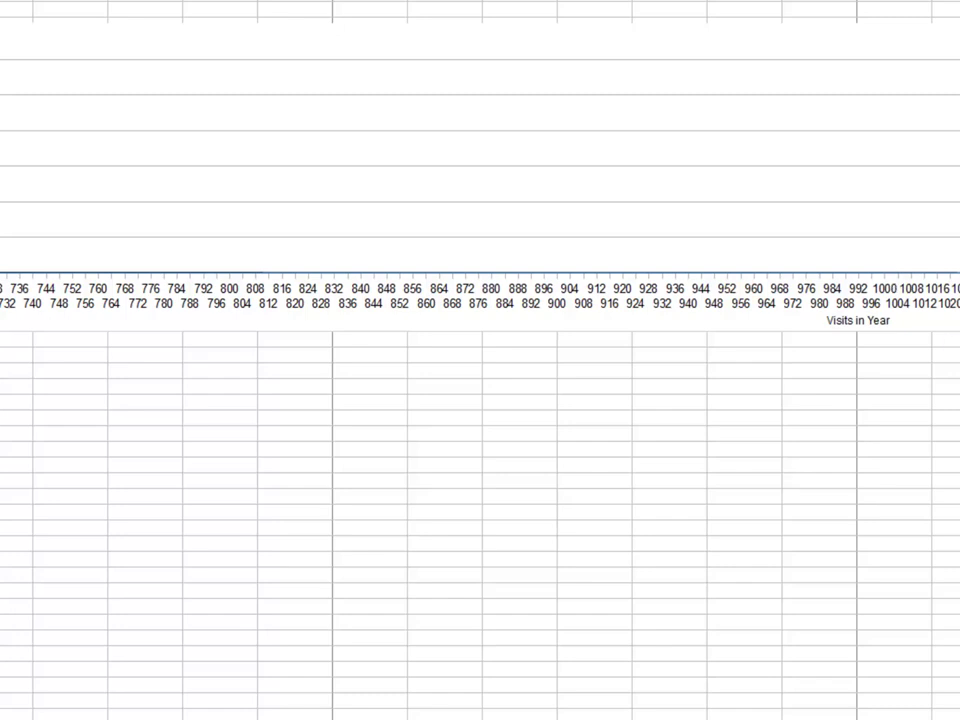
{"action": "scroll", "coordinate": [480, 400], "scroll_direction": "right", "scroll_amount": 18}
{"action": "scroll", "coordinate": [480, 400], "scroll_direction": "right", "scroll_amount": 20}
{"action": "scroll", "coordinate": [480, 400], "scroll_direction": "right", "scroll_amount": 15}
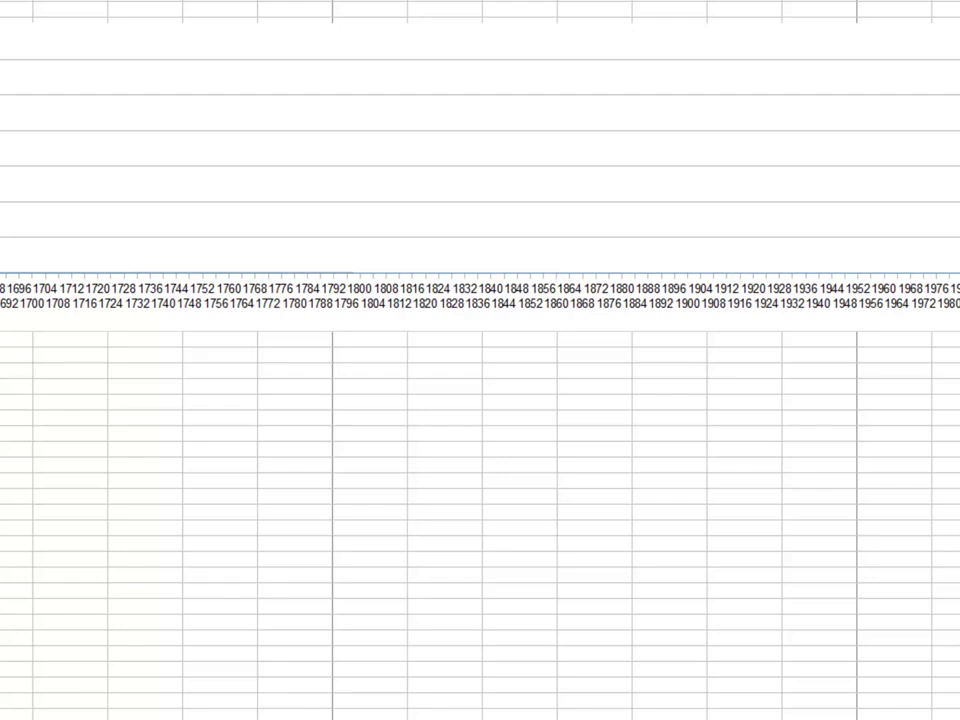
Return to the start of the visits-per-keyword chart and compare its initial peak with the flat tail around and beyond the 1000th keyword
{"action": "scroll", "coordinate": [480, 400], "scroll_direction": "left", "scroll_amount": 20}
{"action": "scroll", "coordinate": [480, 400], "scroll_direction": "left", "scroll_amount": 20}
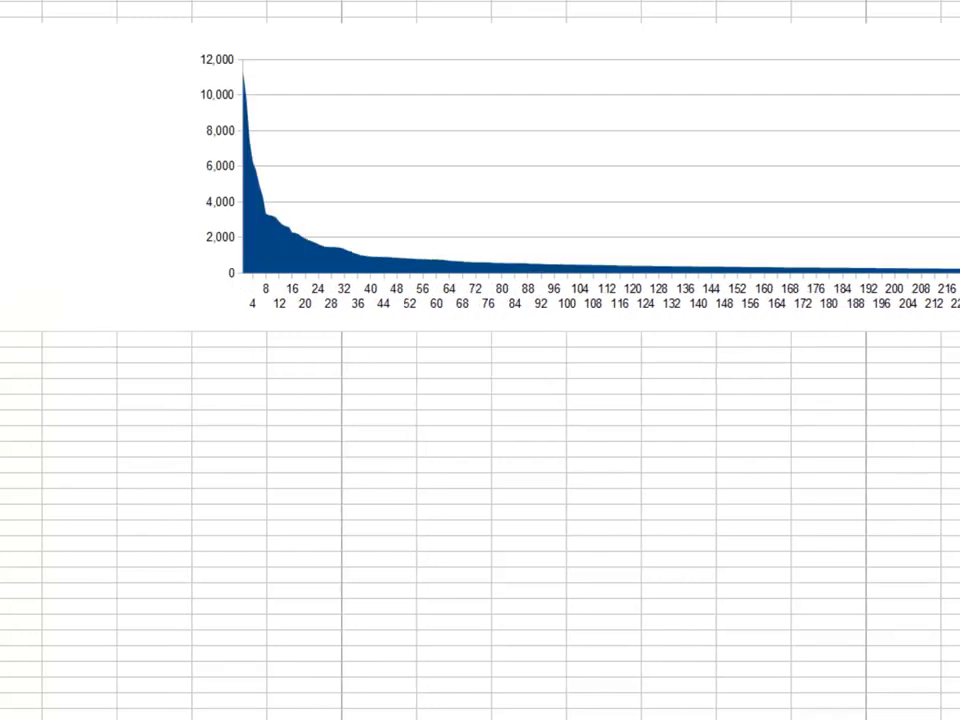
{"action": "scroll", "coordinate": [480, 400], "scroll_direction": "left", "scroll_amount": 5}
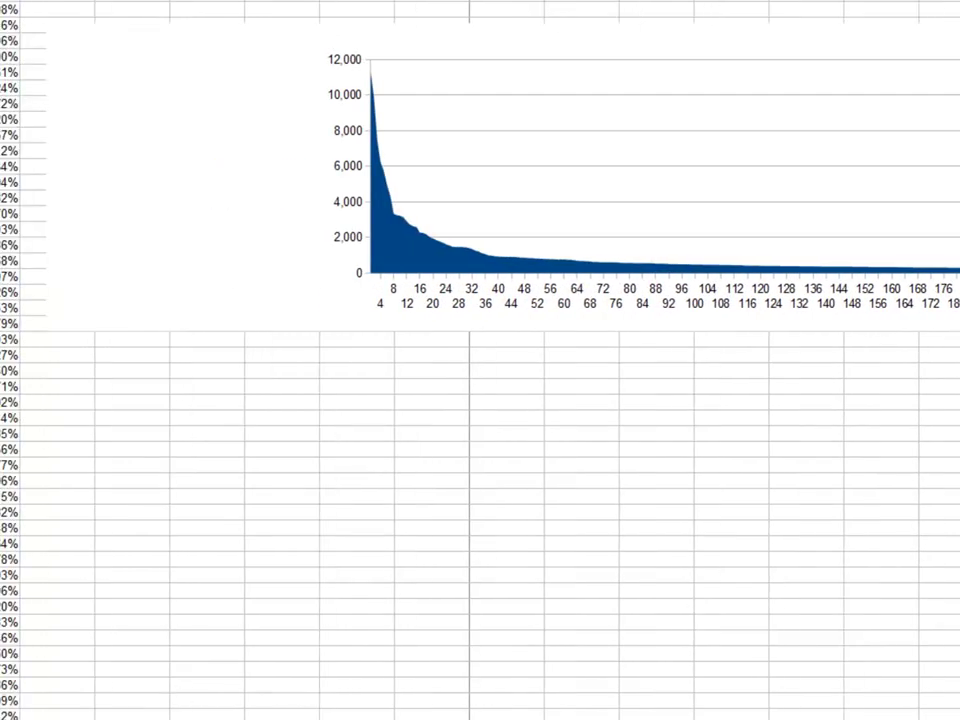
{"action": "scroll", "coordinate": [480, 400], "scroll_direction": "right", "scroll_amount": 15}
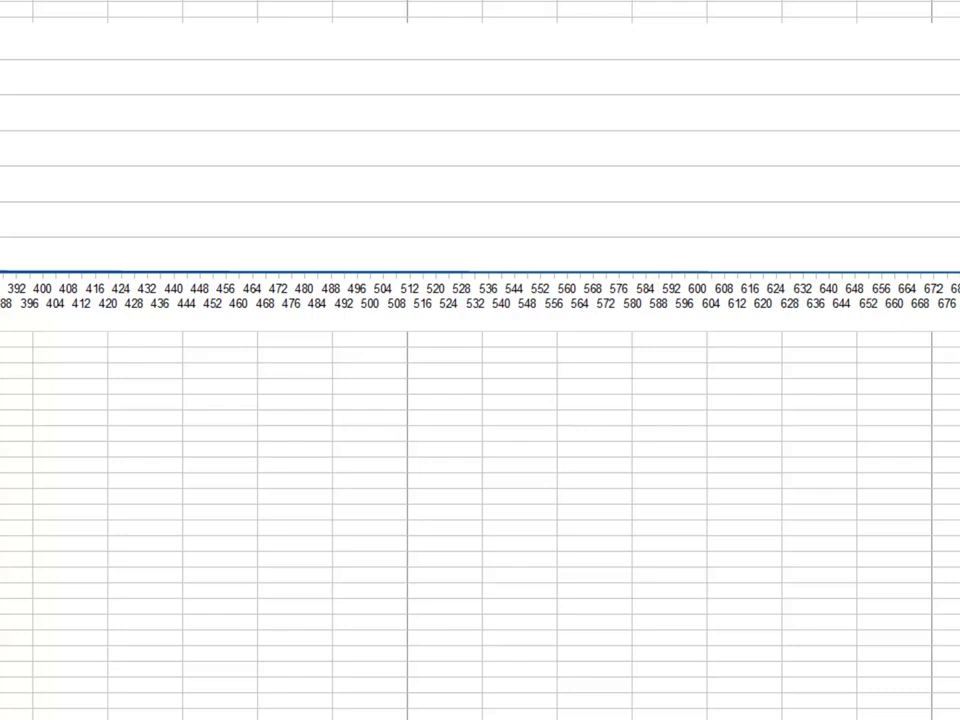
{"action": "scroll", "coordinate": [480, 400], "scroll_direction": "right", "scroll_amount": 18}
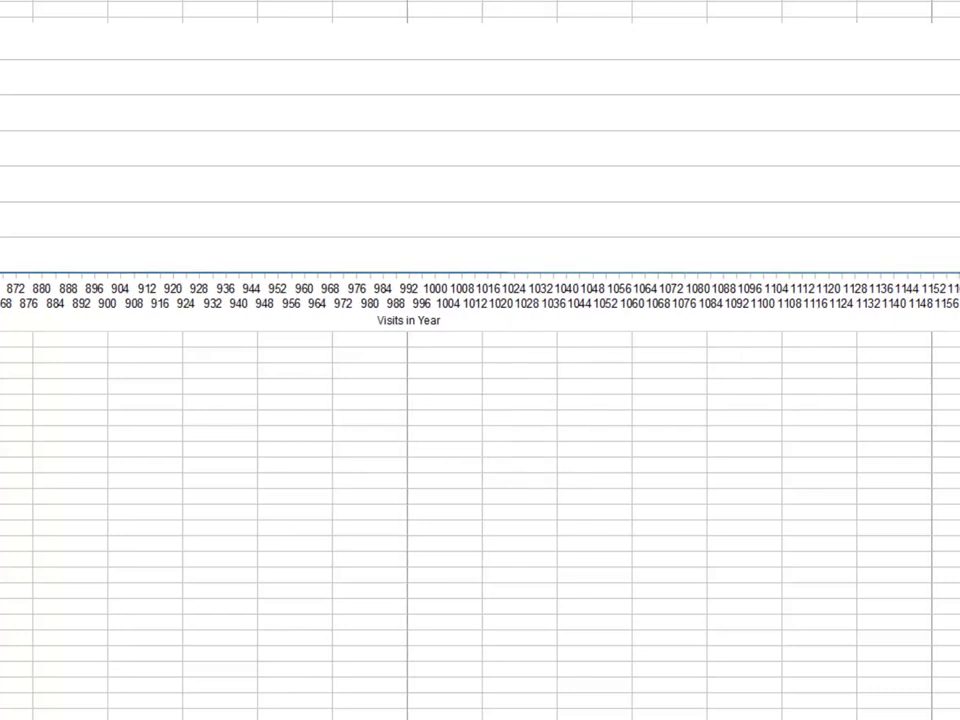
{"action": "scroll", "coordinate": [480, 400], "scroll_direction": "right", "scroll_amount": 10}
{"action": "scroll", "coordinate": [480, 400], "scroll_direction": "left", "scroll_amount": 10}
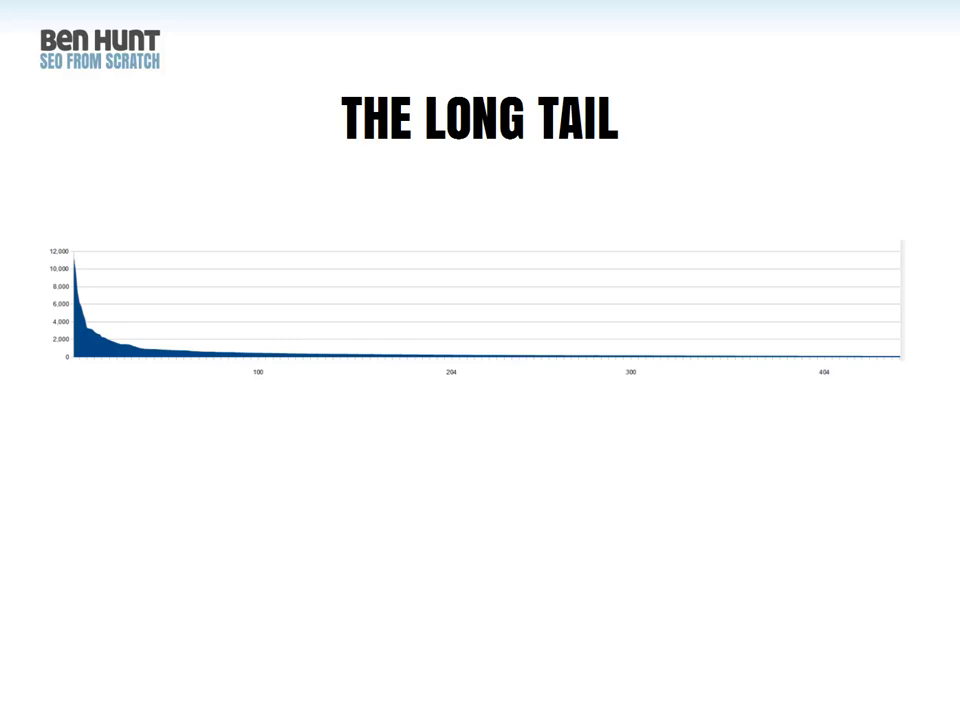
{"action": "key", "text": "Right"}
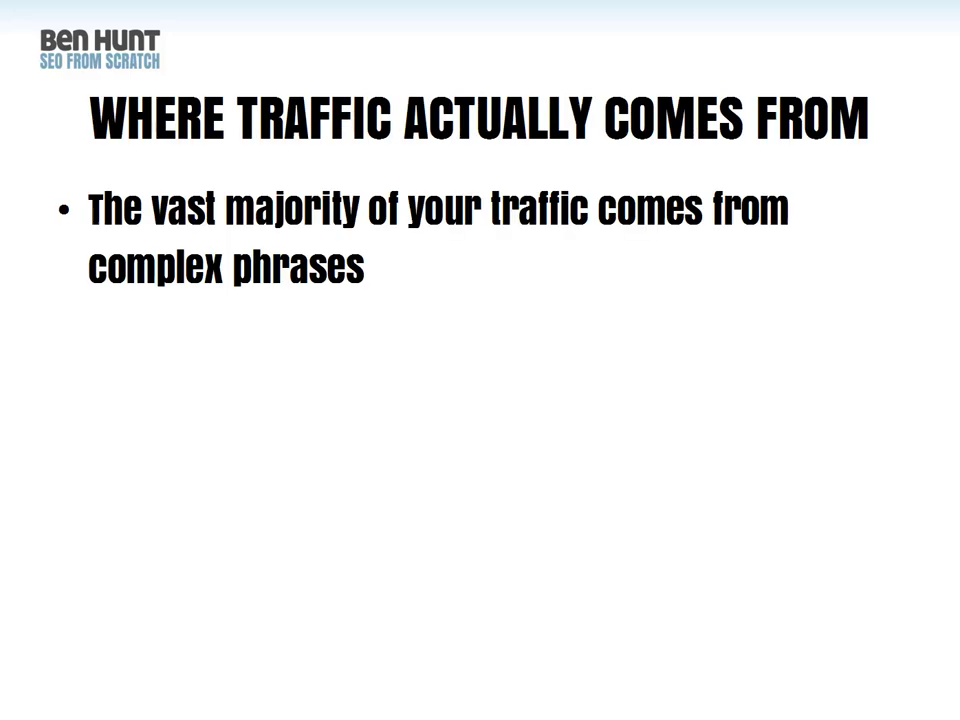